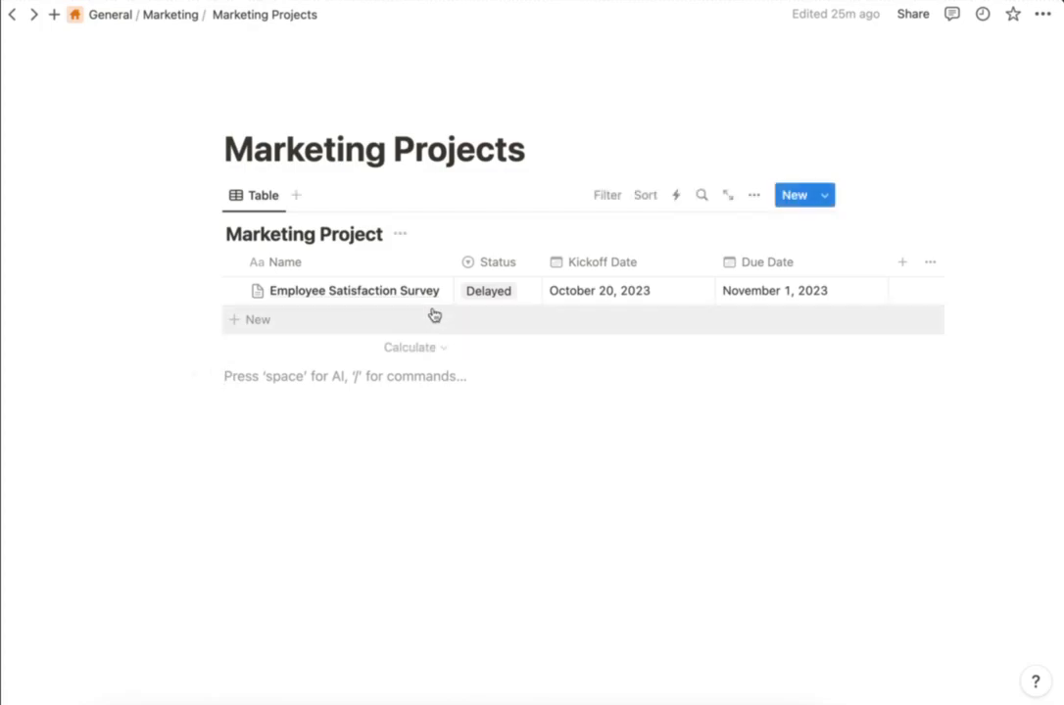
- Open the Employee Satisfaction Survey page in Notion's Marketing Project table, review its properties and body content, and close it
mouse_move(429, 302)
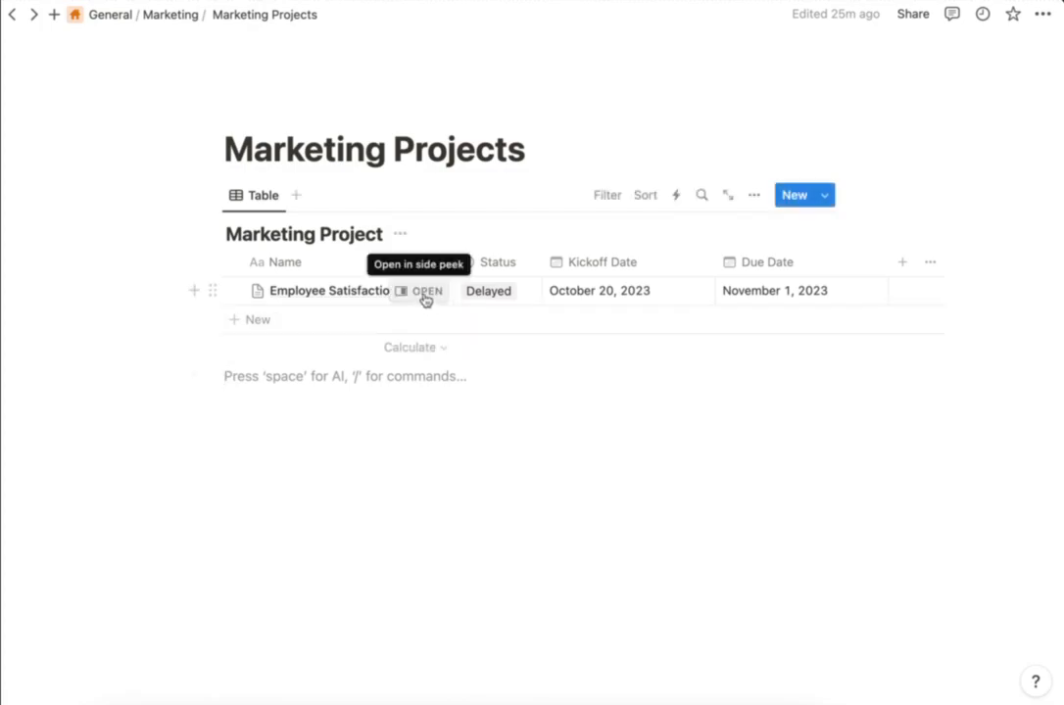
left_click(425, 292)
scroll(594, 487, "down", 2)
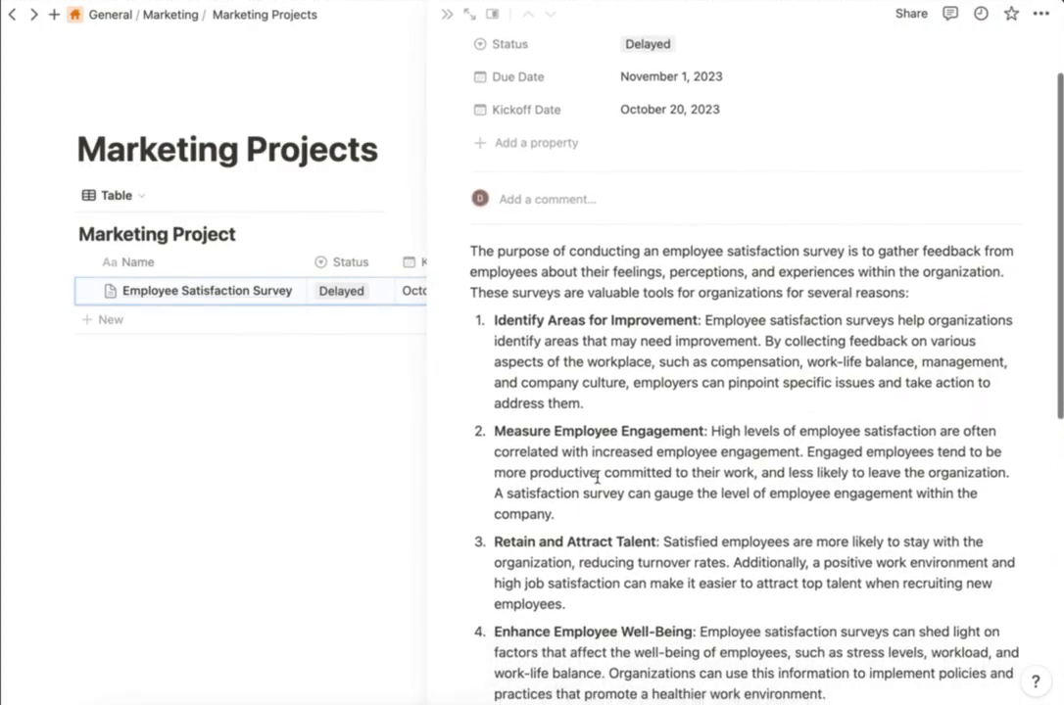
scroll(596, 477, "down", 1)
scroll(597, 477, "up", 3)
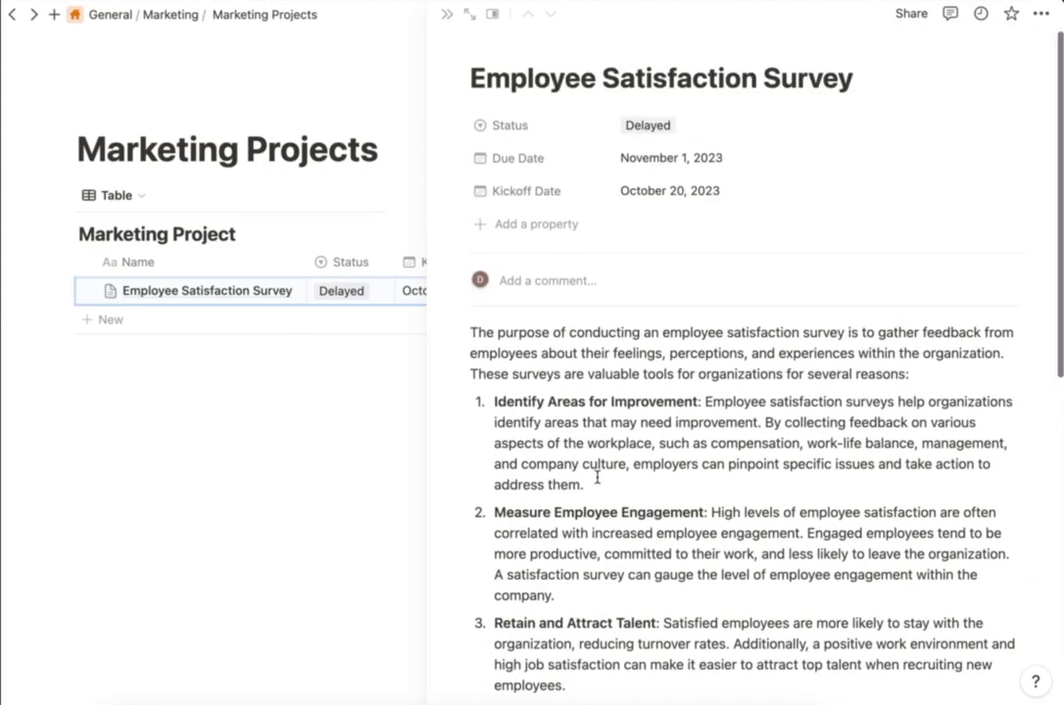
left_click(355, 410)
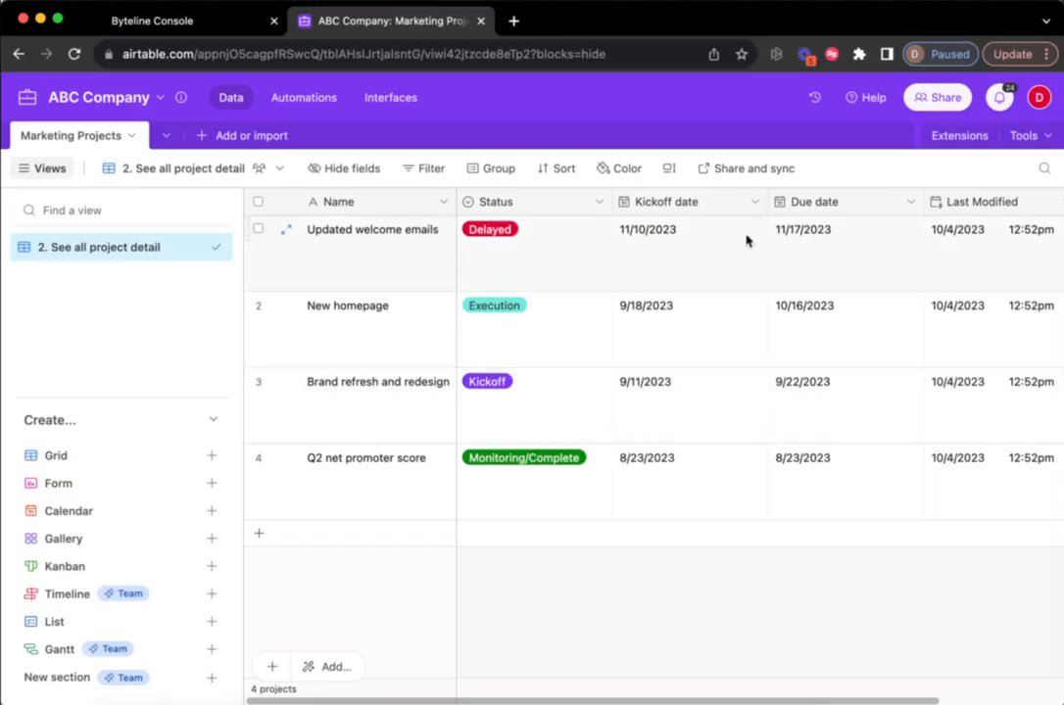
- In Airtable's Marketing Projects table, insert a long text field named Page Content before Kickoff date, with rich text formatting enabled
left_click(754, 206)
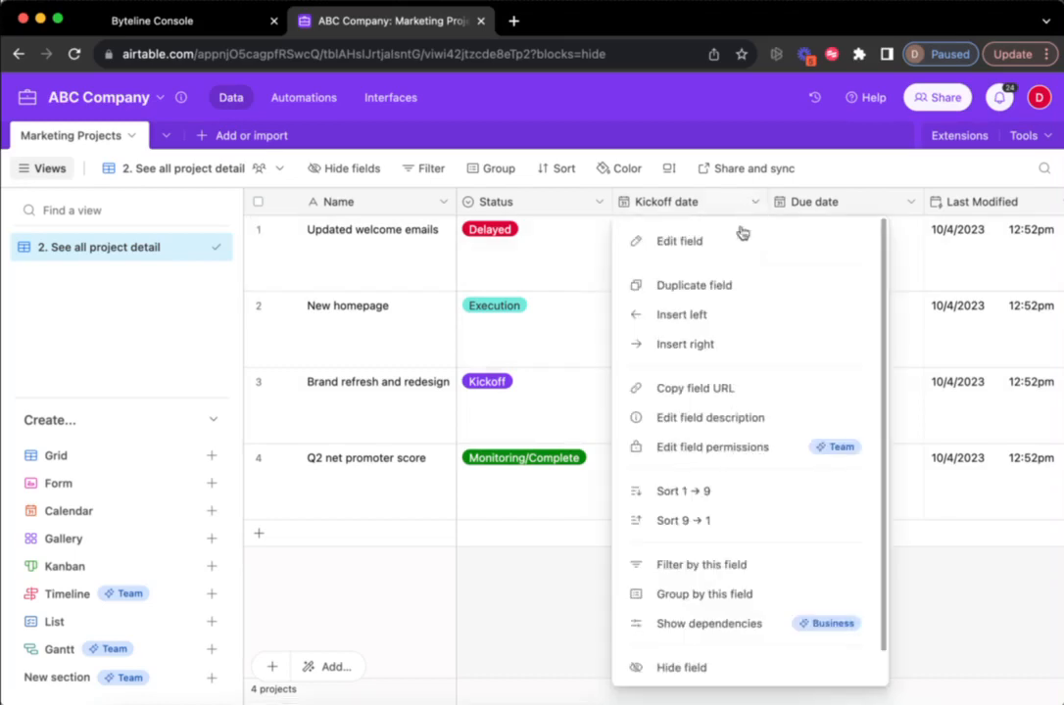
left_click(700, 328)
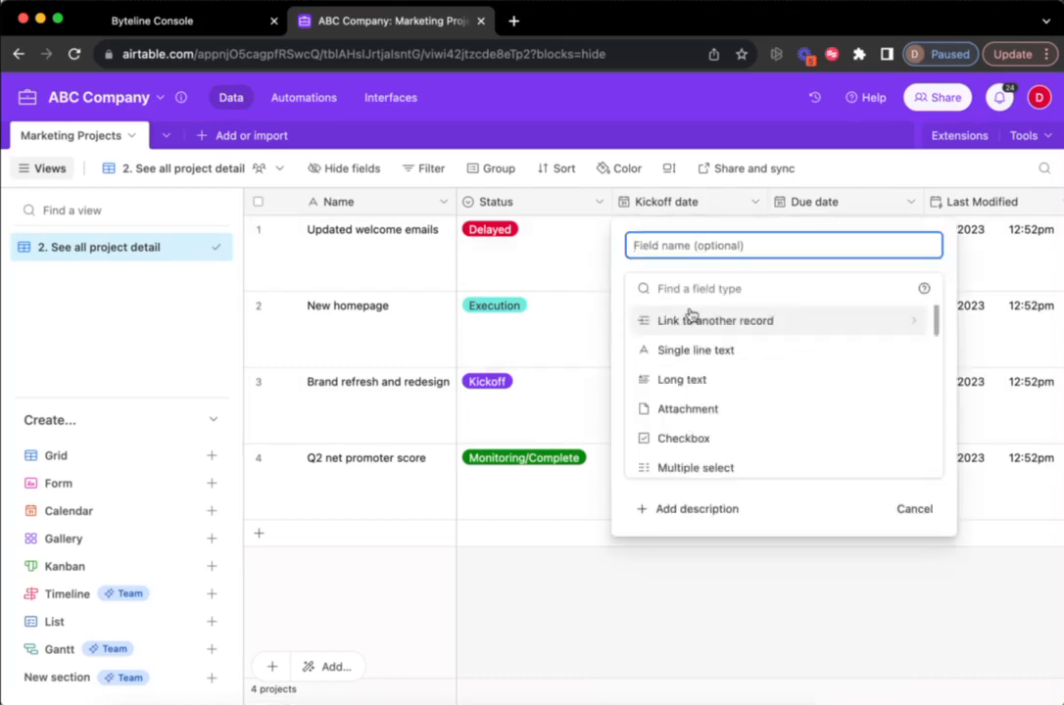
left_click(719, 380)
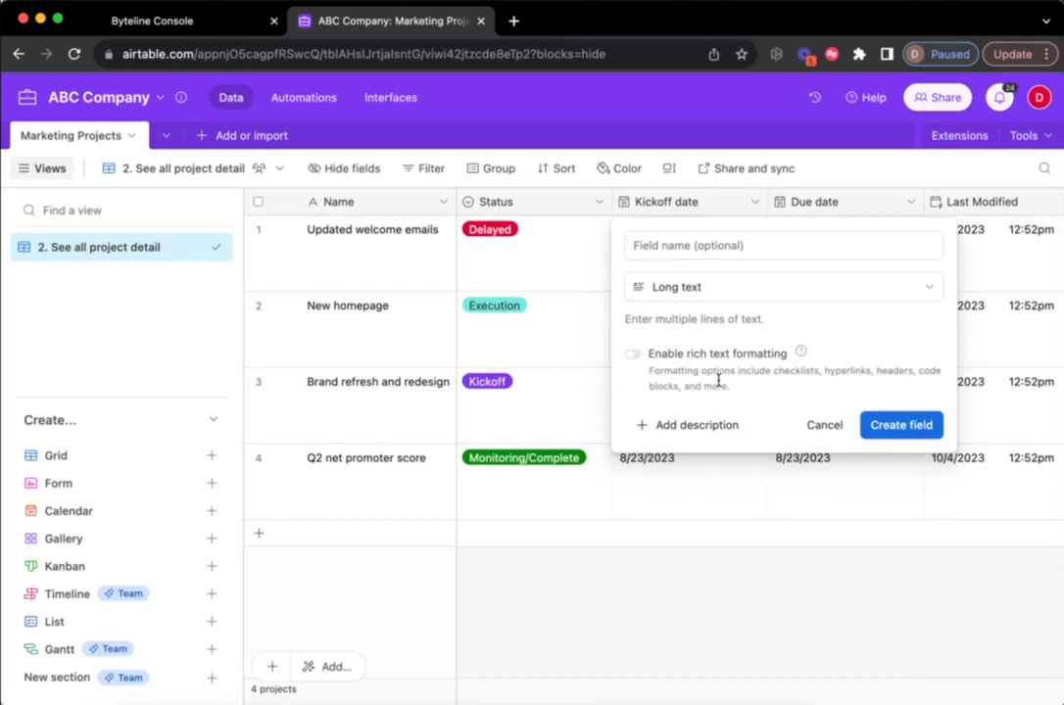
left_click(632, 354)
left_click(698, 244)
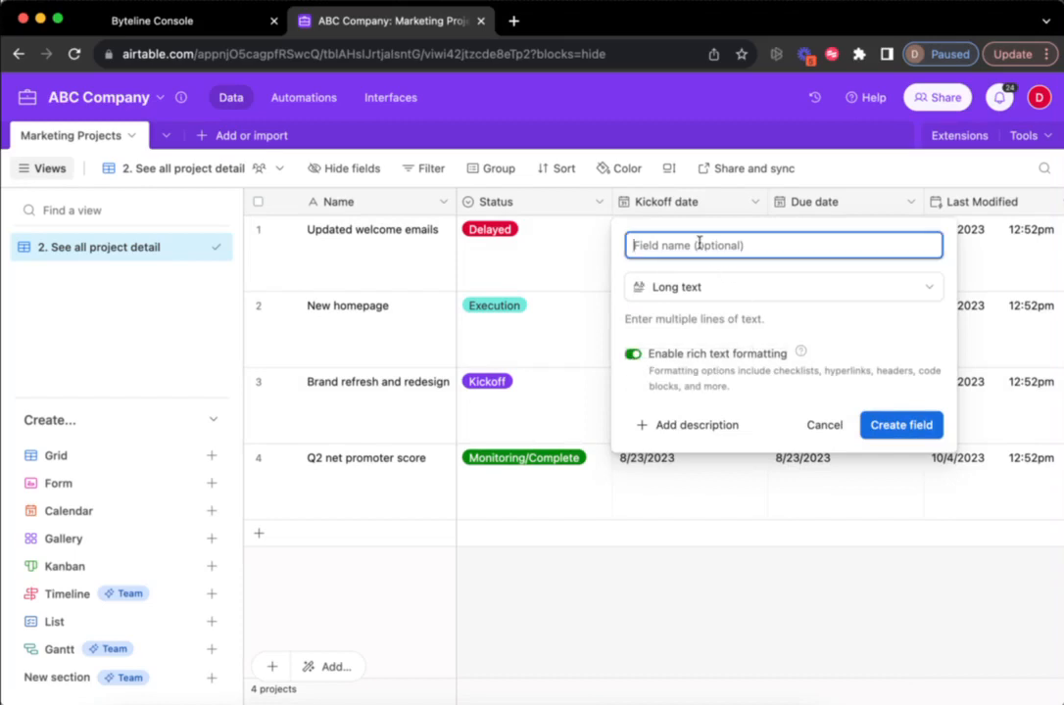
type("Pa")
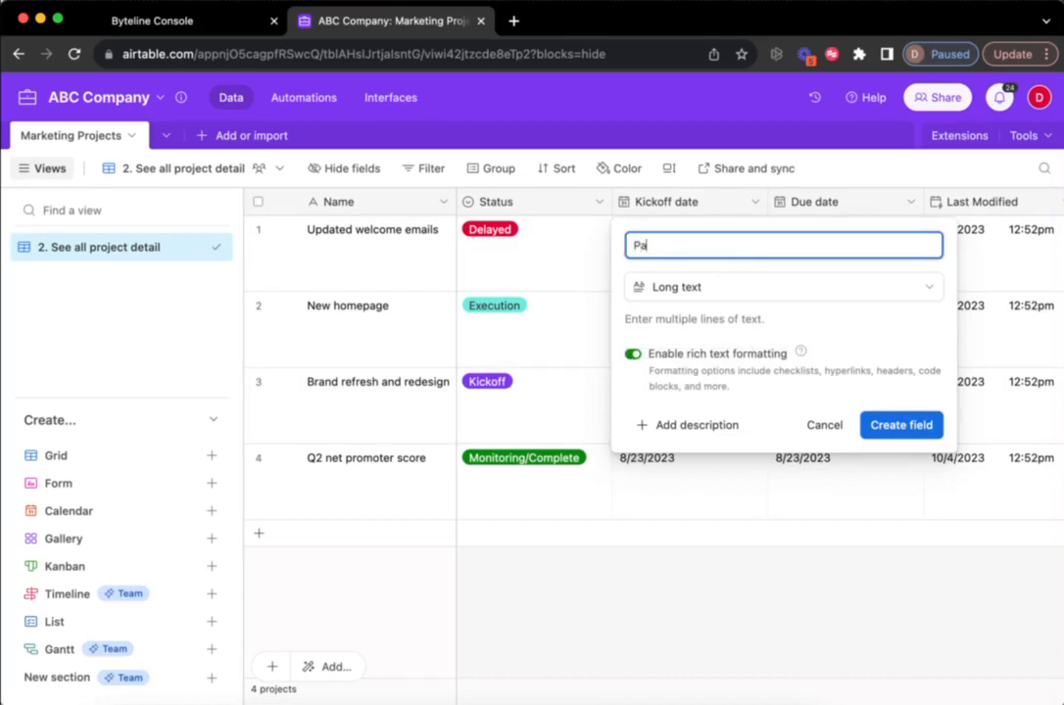
type("ge Content")
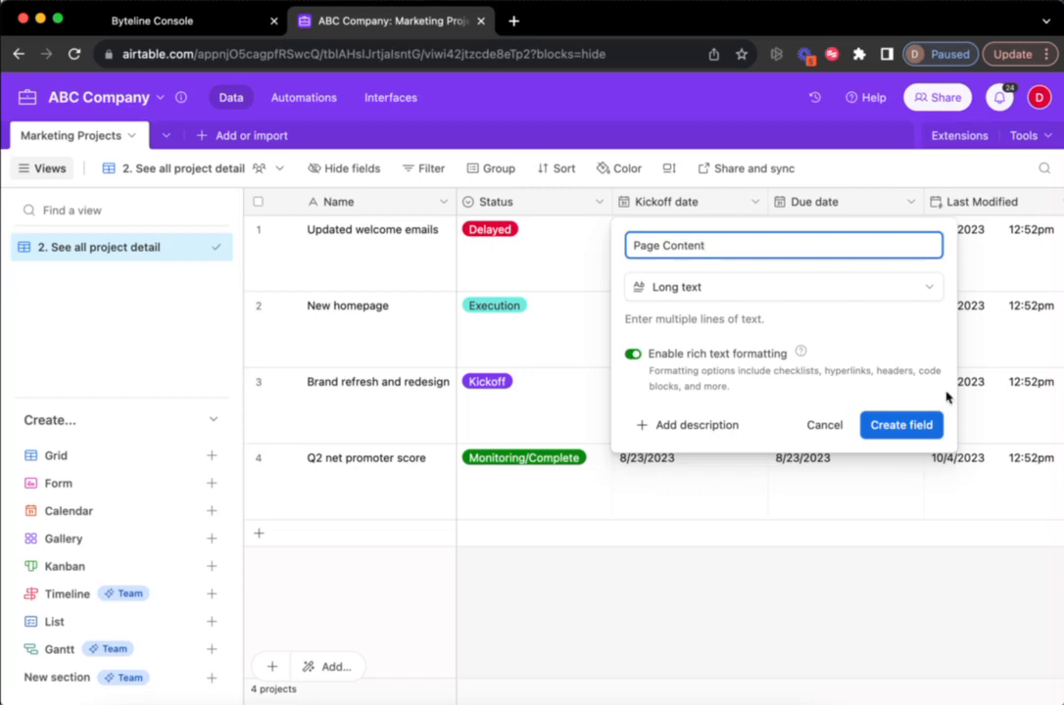
left_click(872, 426)
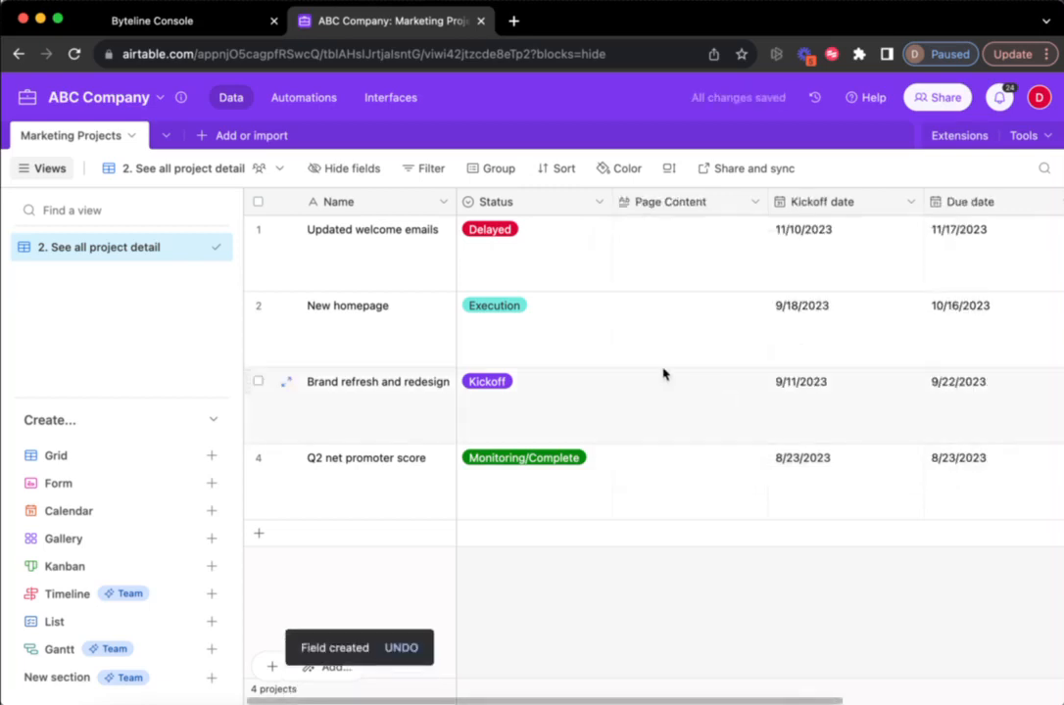
- Switch to Byteline and connect the new sync's two apps: Airtable with the ABC Company base, and Notion
left_click(180, 35)
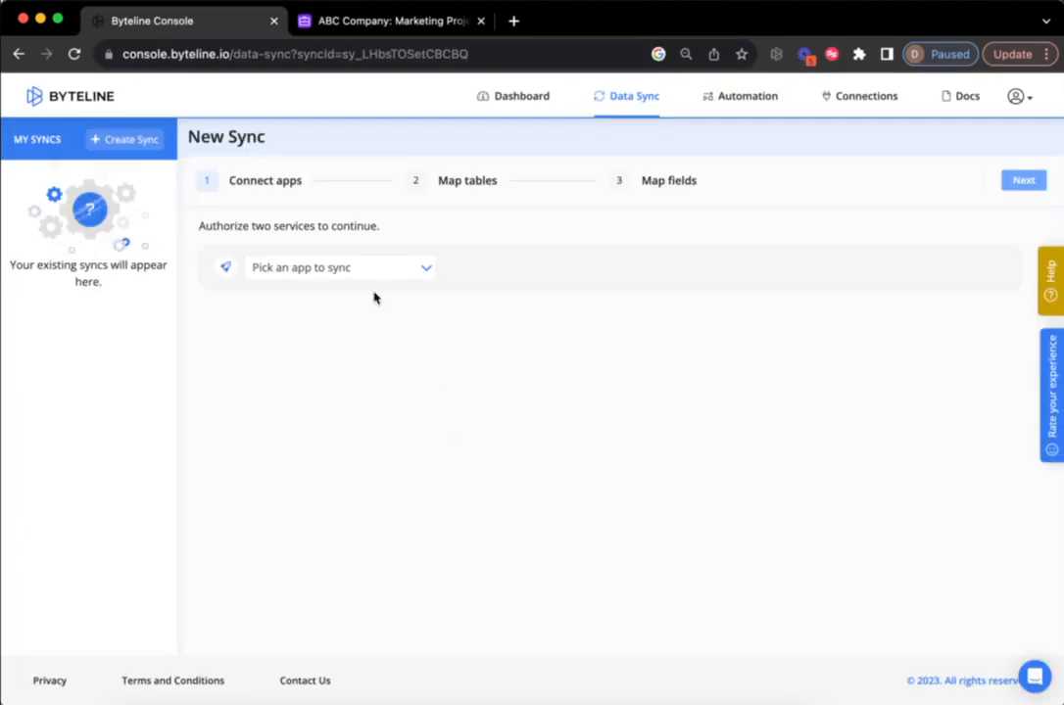
left_click(417, 271)
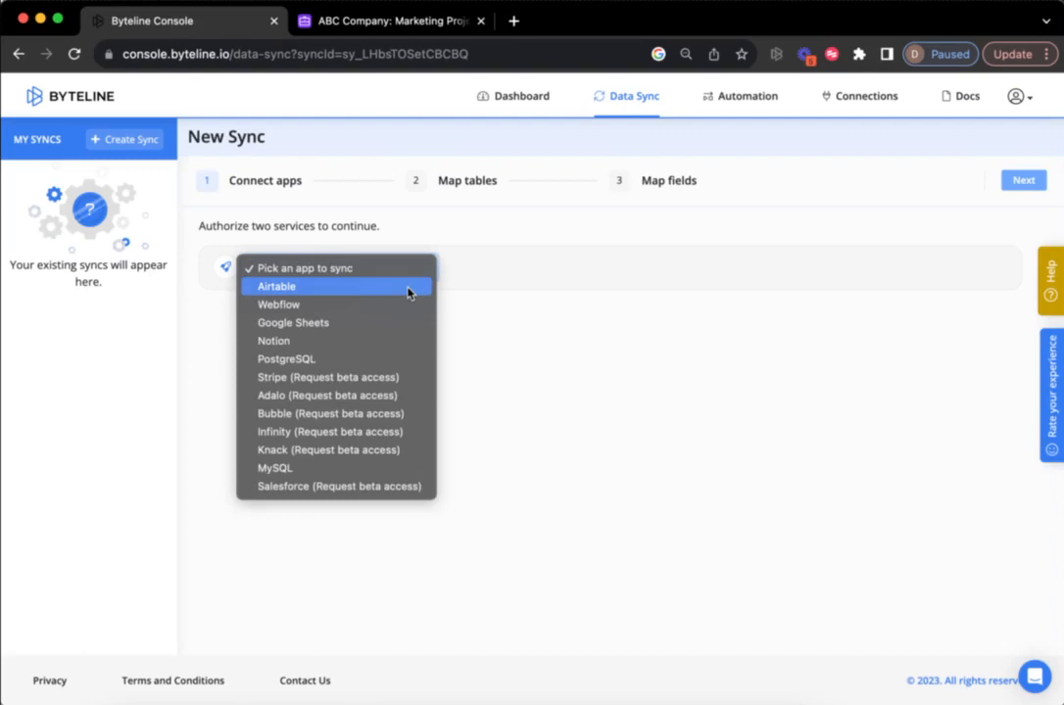
left_click(409, 290)
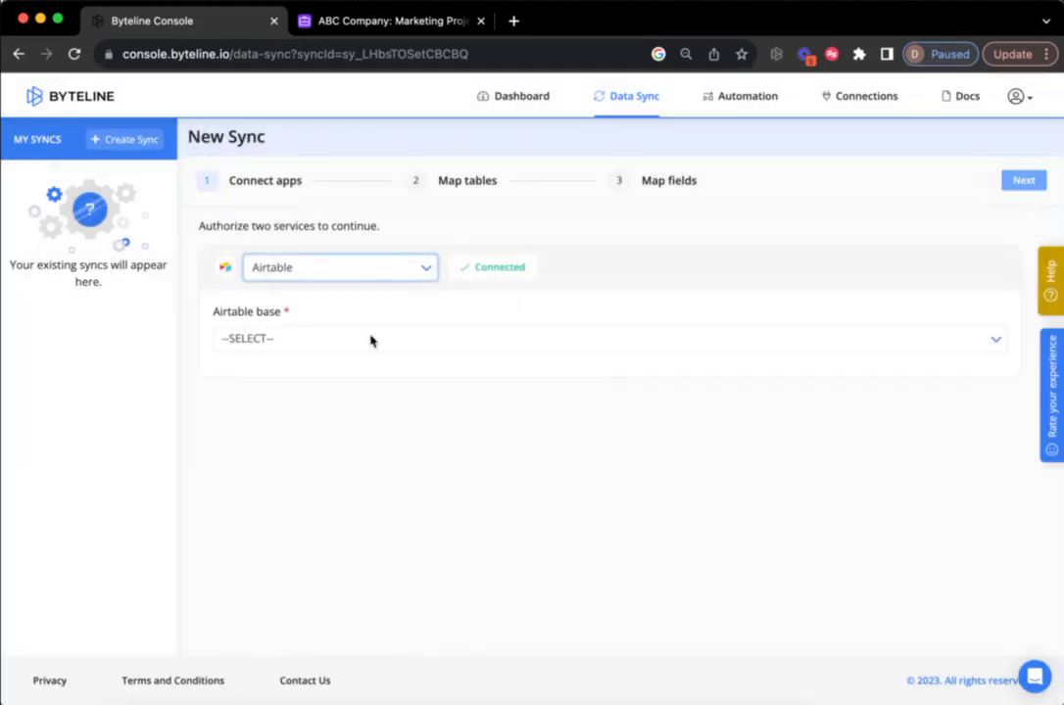
left_click(373, 340)
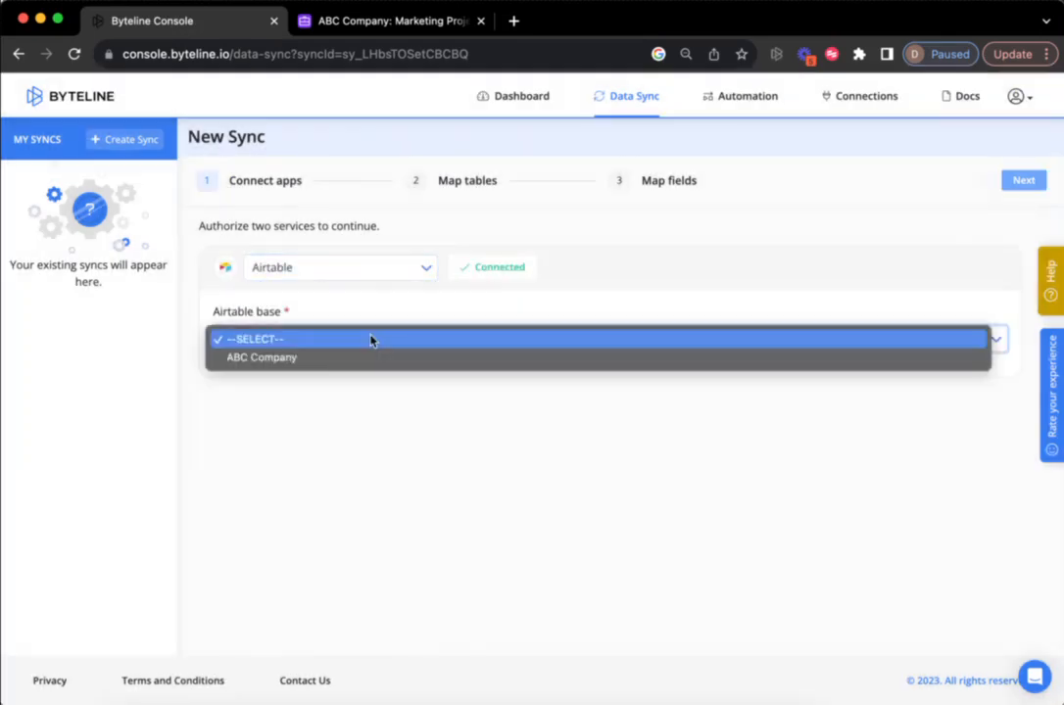
left_click(370, 359)
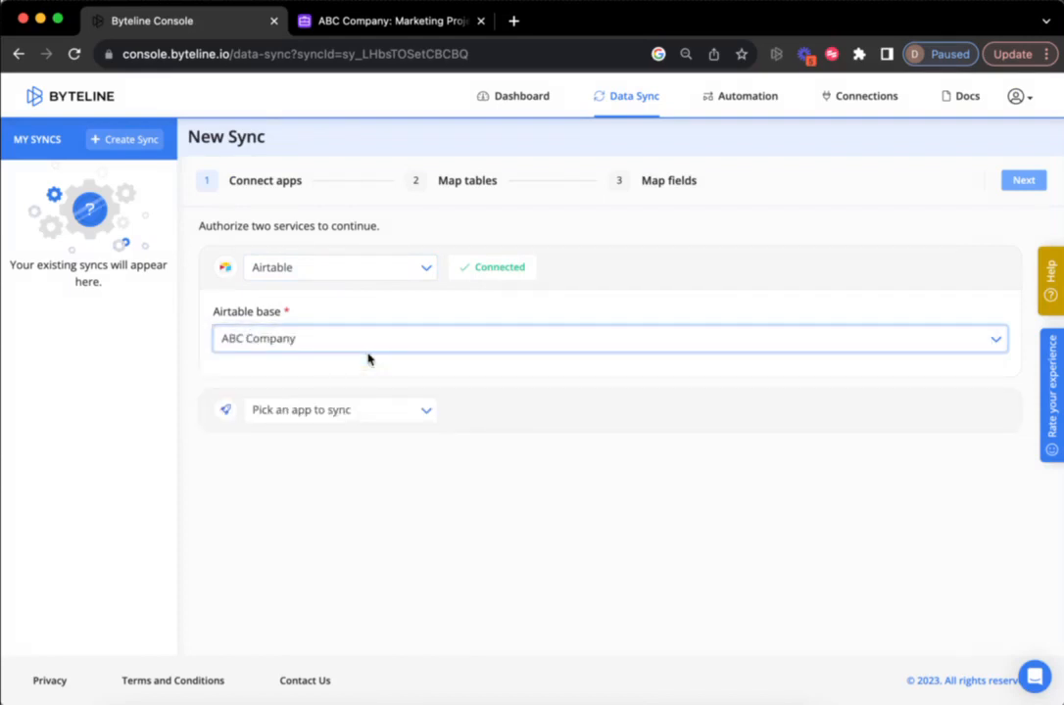
left_click(359, 410)
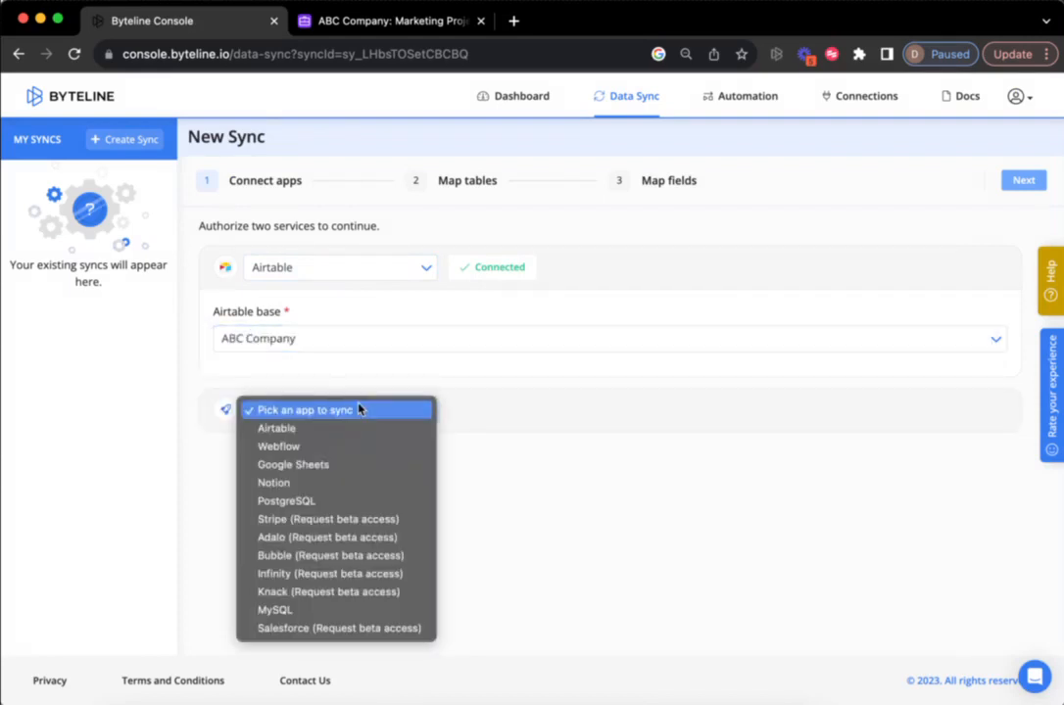
left_click(351, 483)
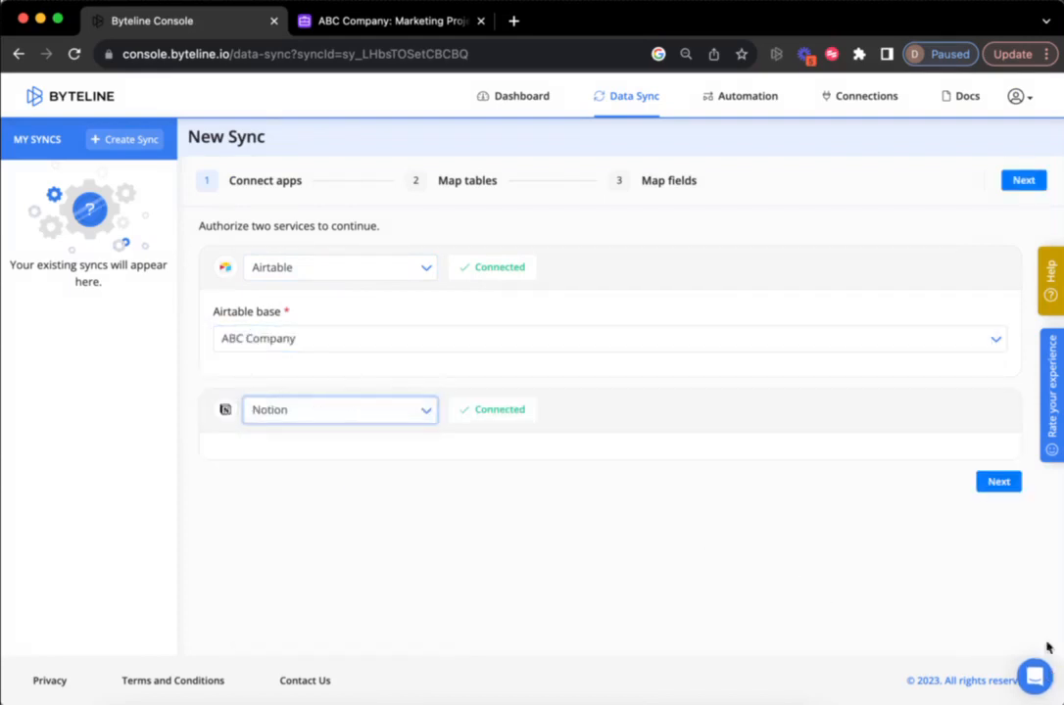
left_click(849, 411)
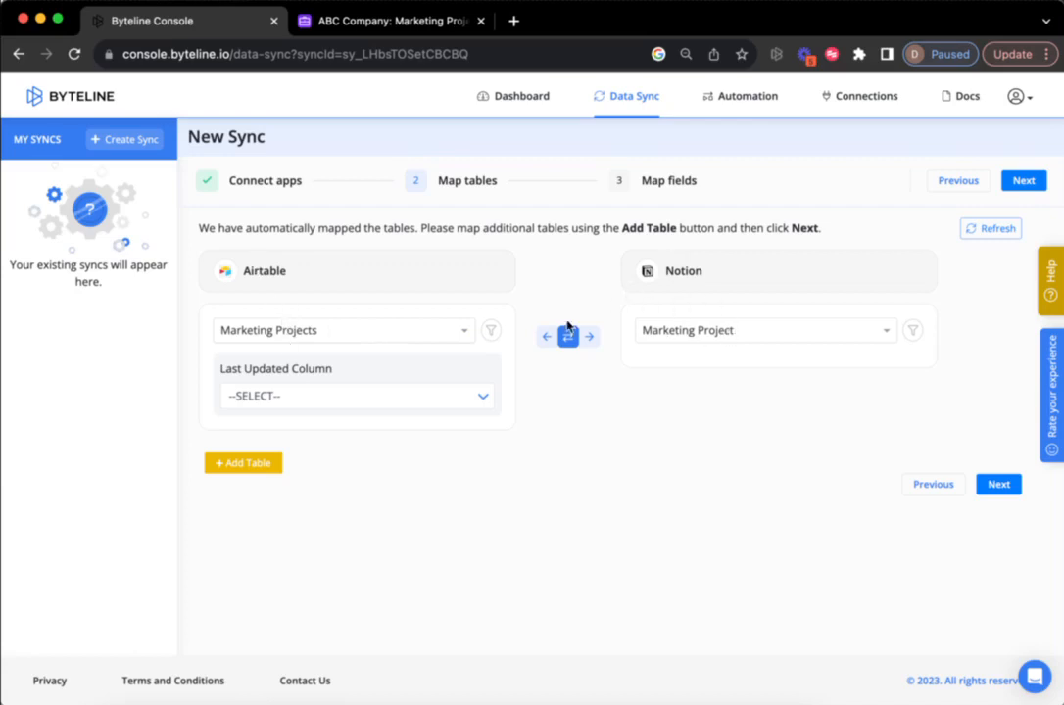
- Choose the last updated column for Airtable's Marketing Projects table and proceed to field mapping
left_click(310, 401)
left_click(306, 423)
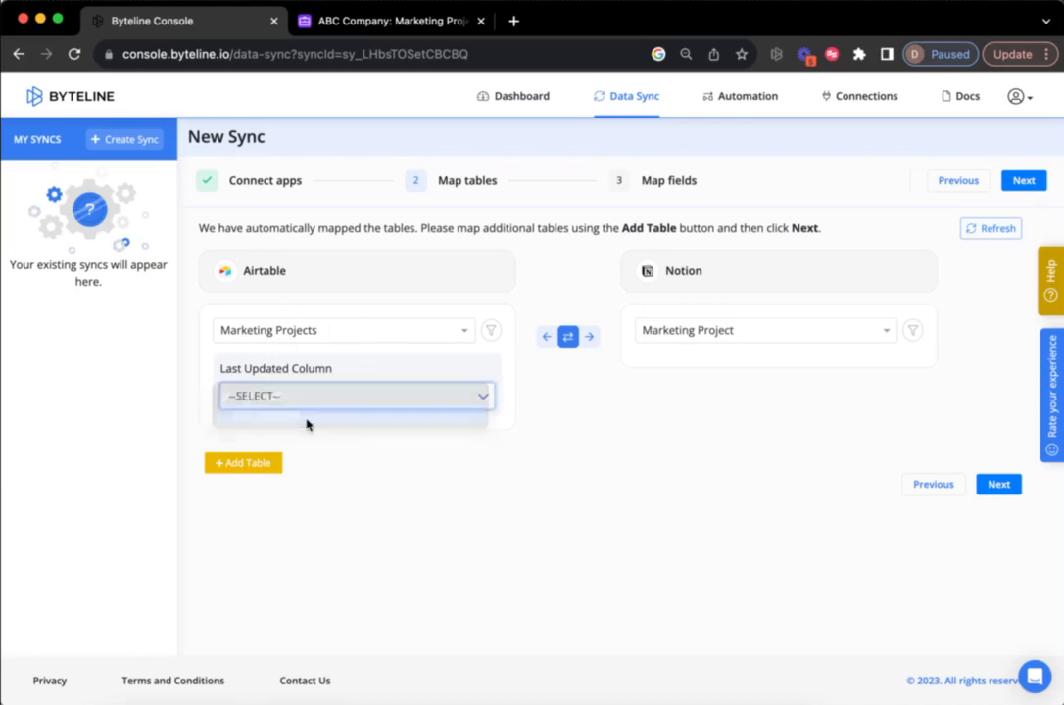
left_click(998, 484)
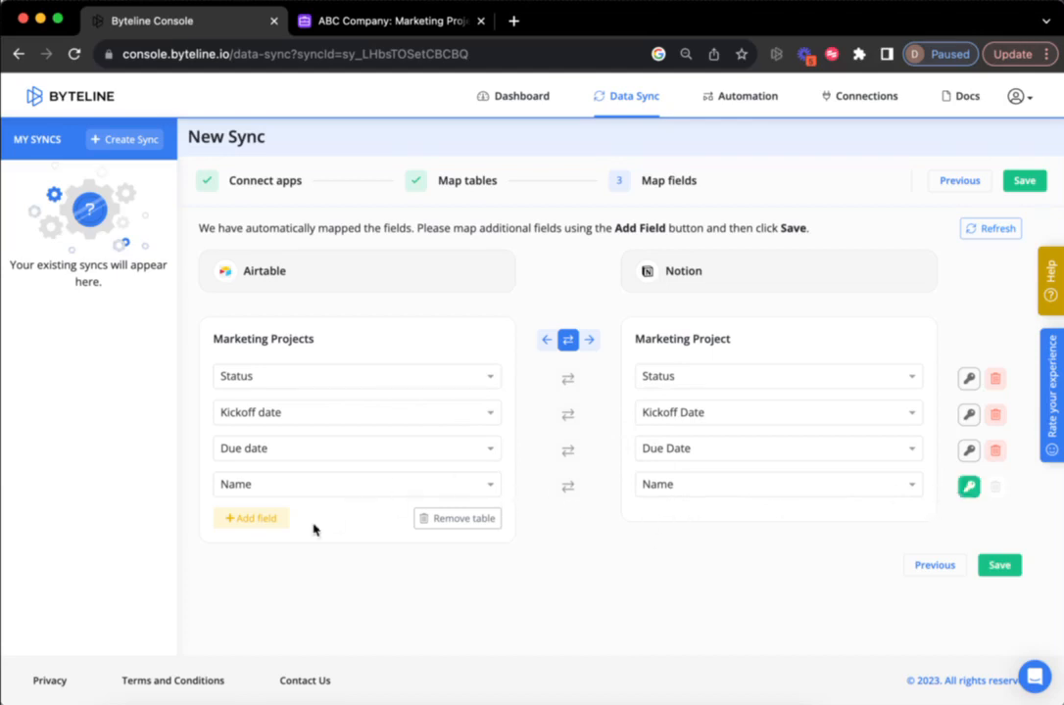
- Add a field mapping from Notion's pageContent to Airtable's page content and save the sync
left_click(262, 522)
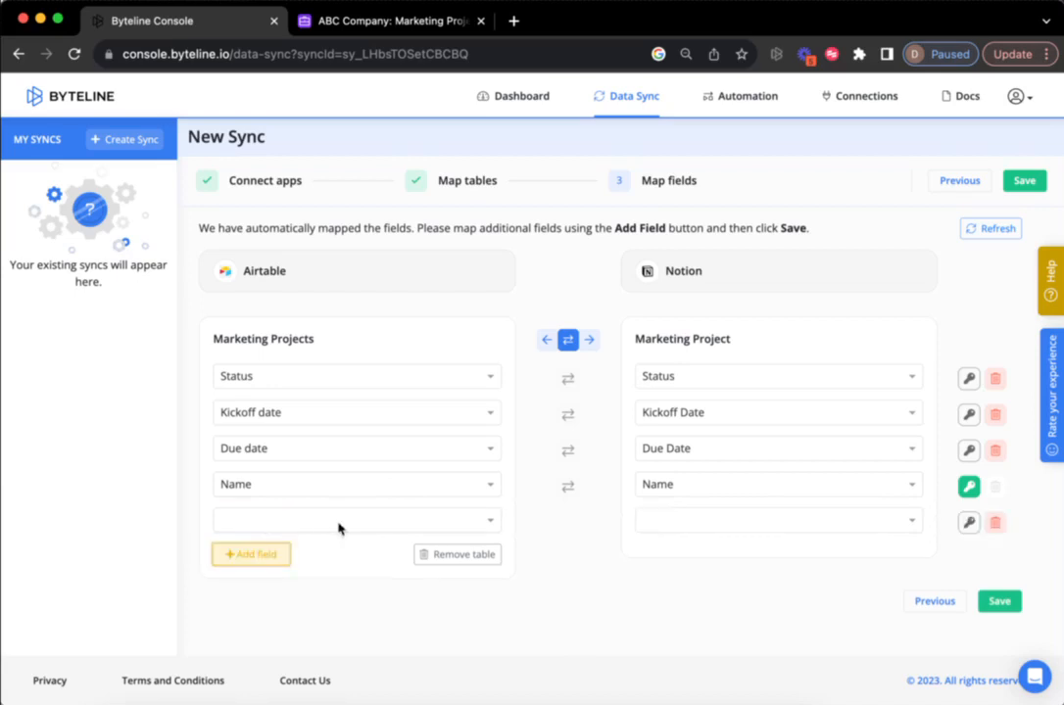
left_click(339, 529)
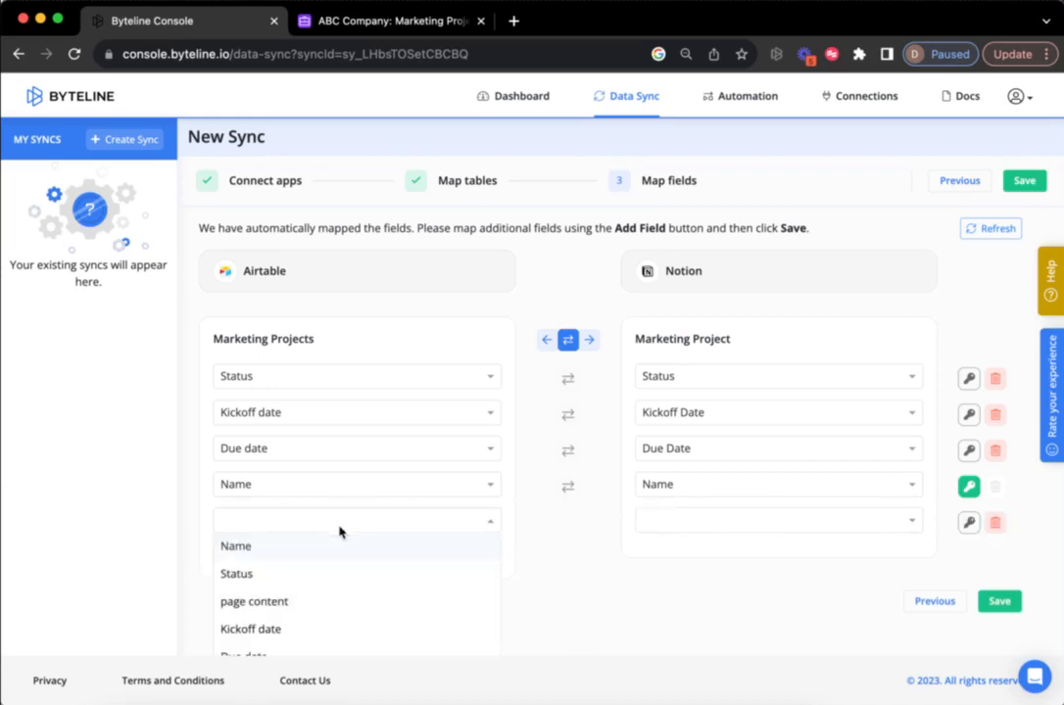
scroll(327, 586, "down", 1)
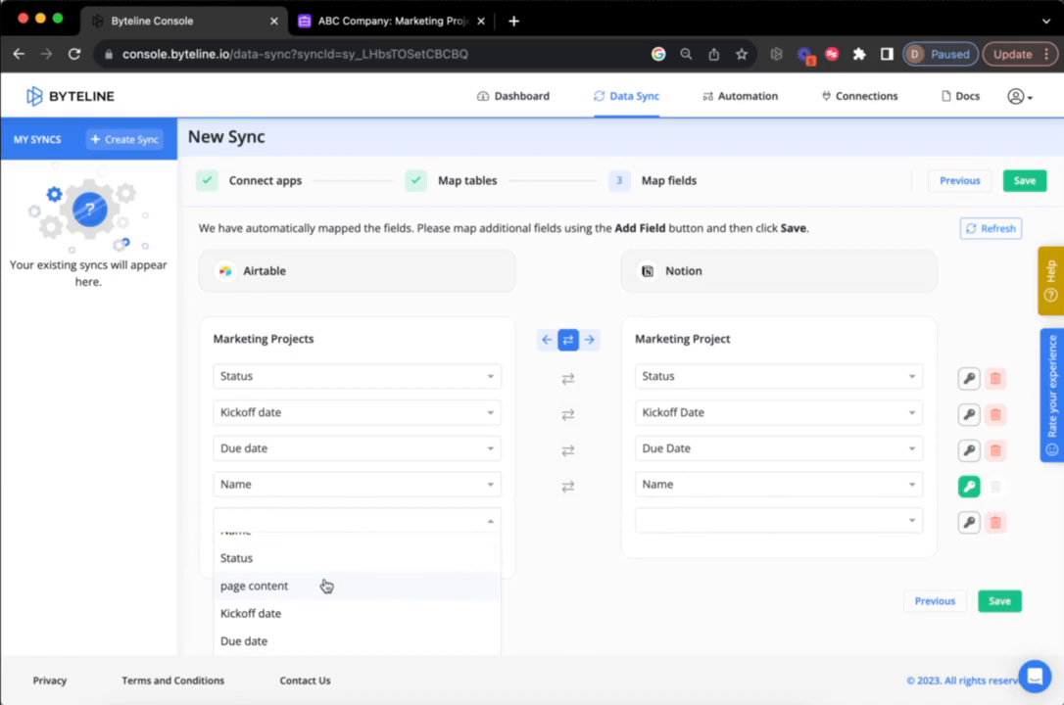
left_click(327, 585)
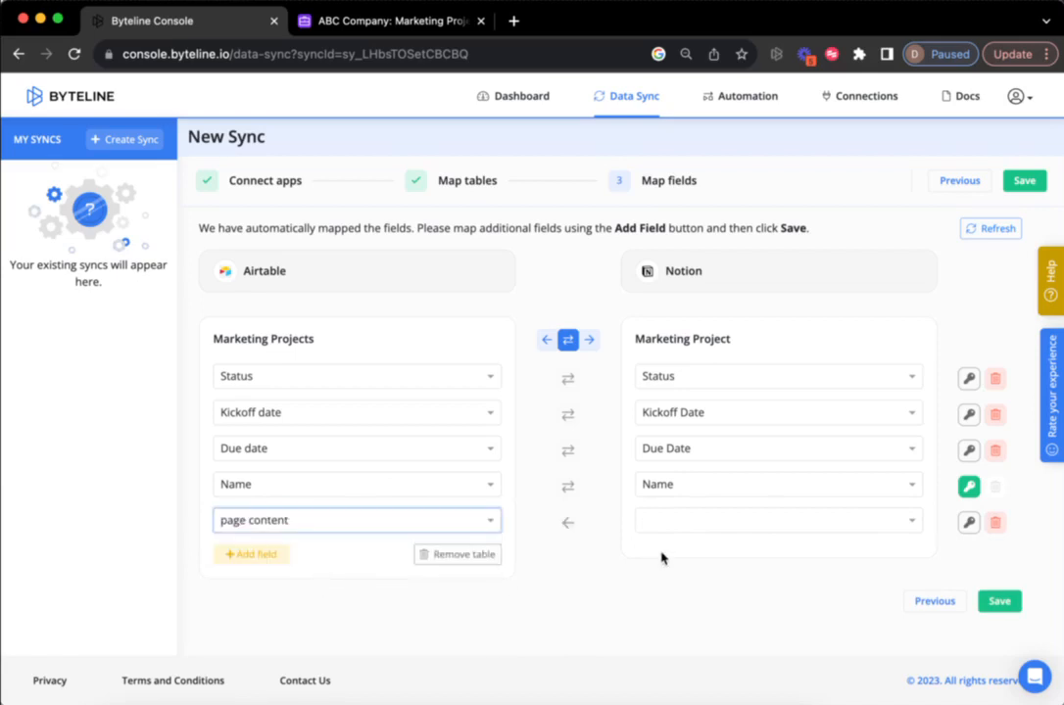
left_click(688, 527)
scroll(716, 588, "down", 1)
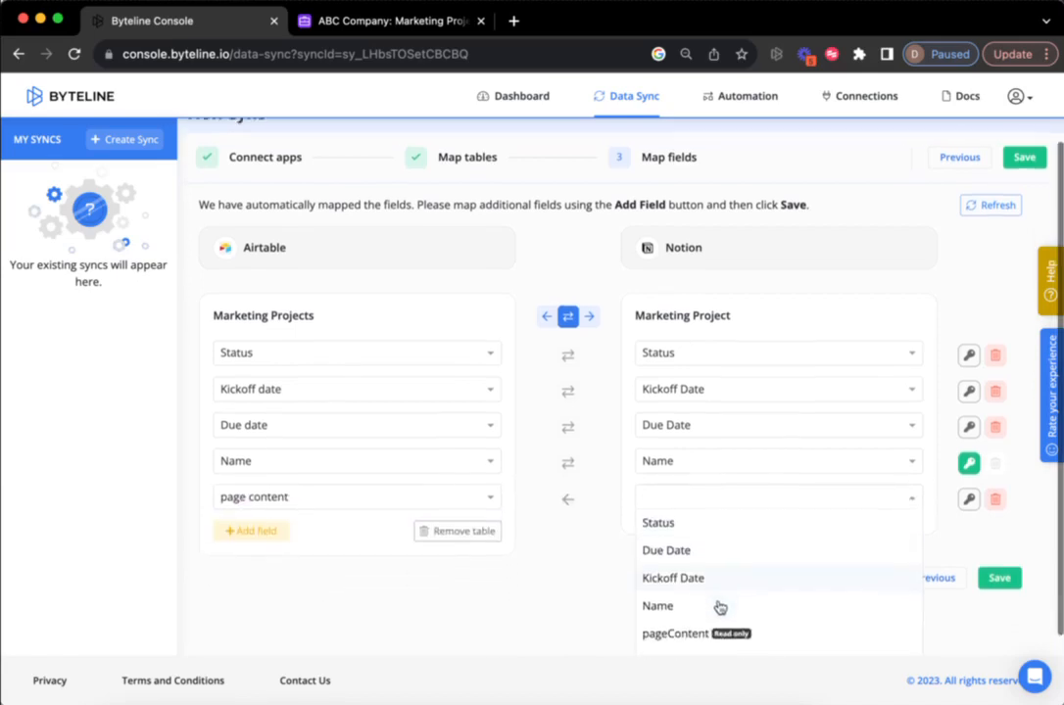
left_click(676, 630)
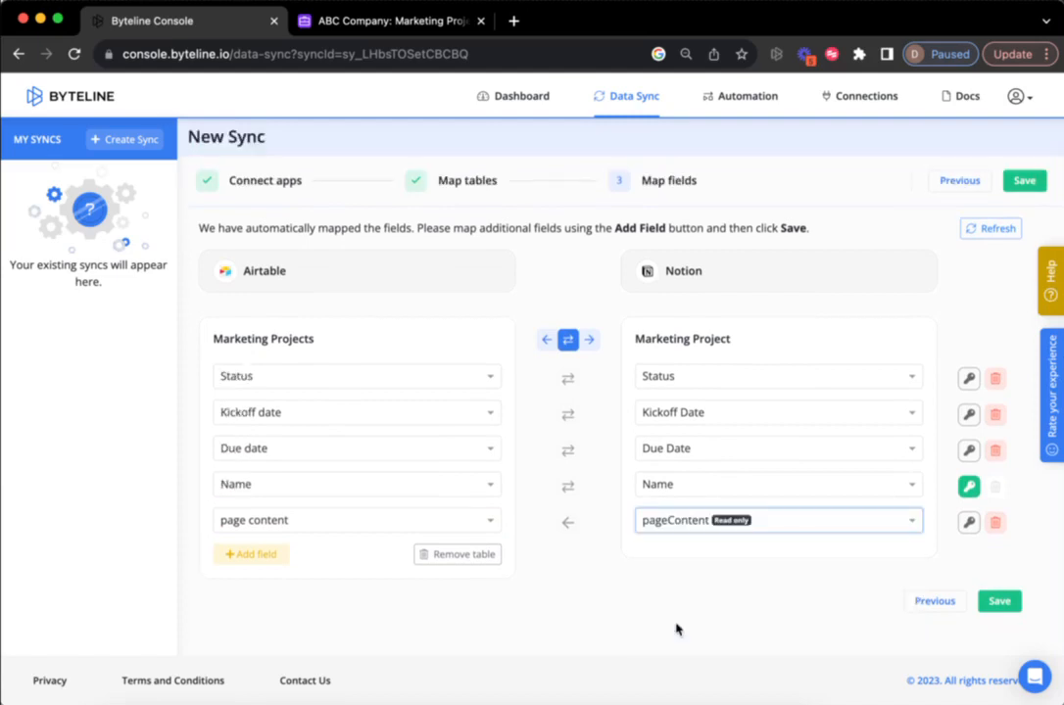
left_click(996, 603)
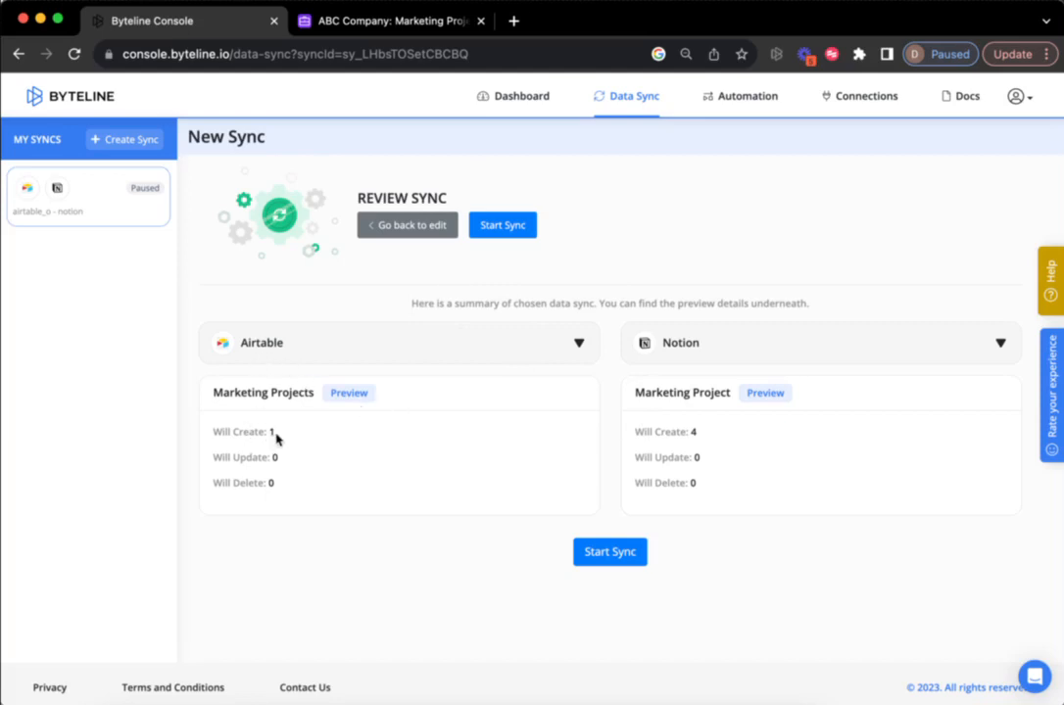
- Check the existing project records in Notion and Airtable against the sync review, and start the sync
key("super+Tab")
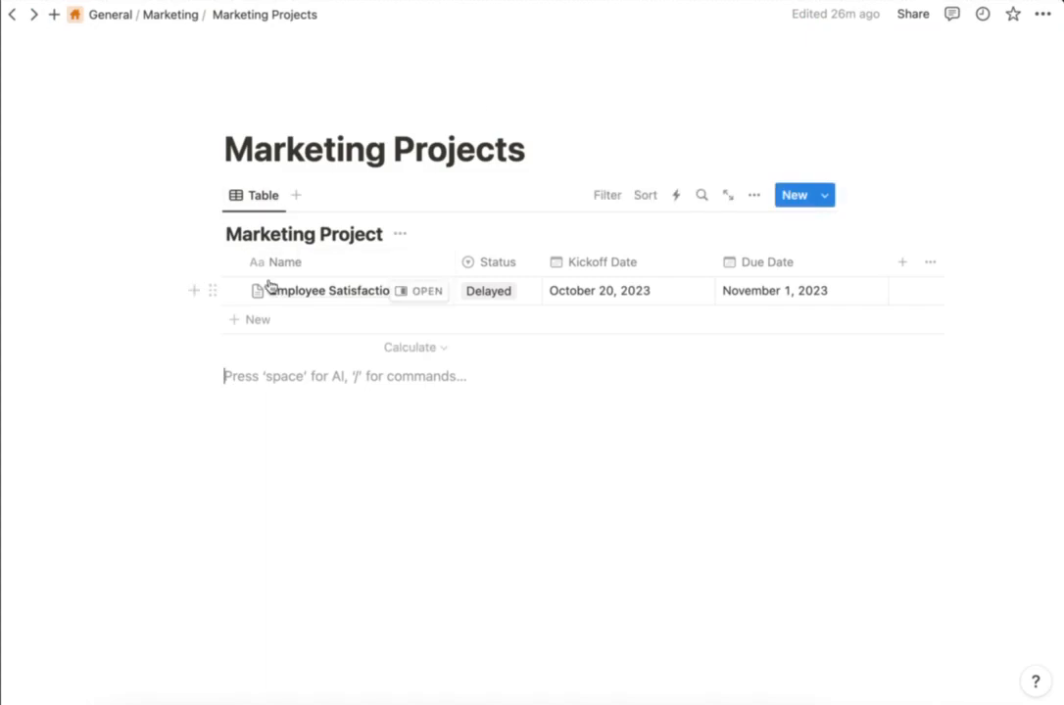
key("super+Tab")
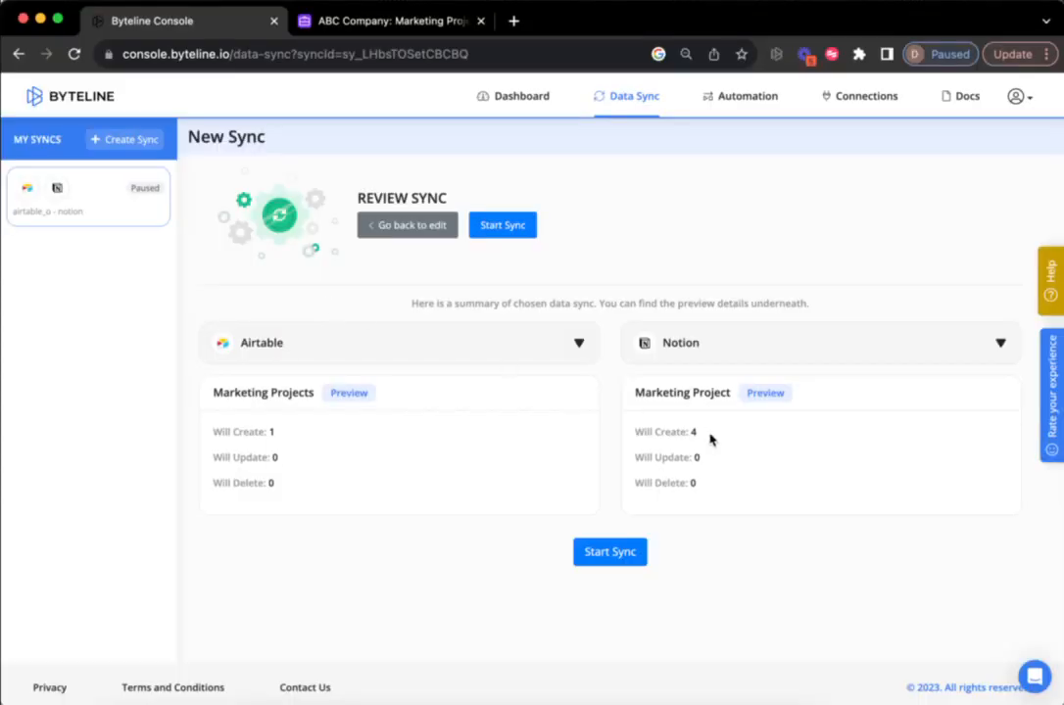
left_click(339, 30)
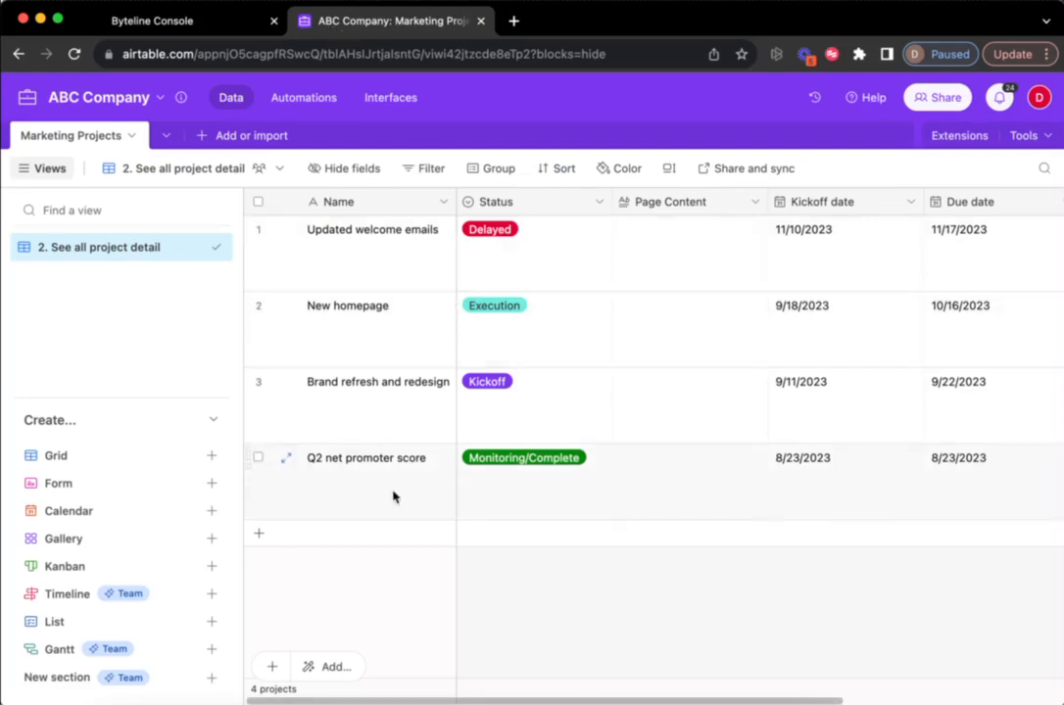
left_click(161, 34)
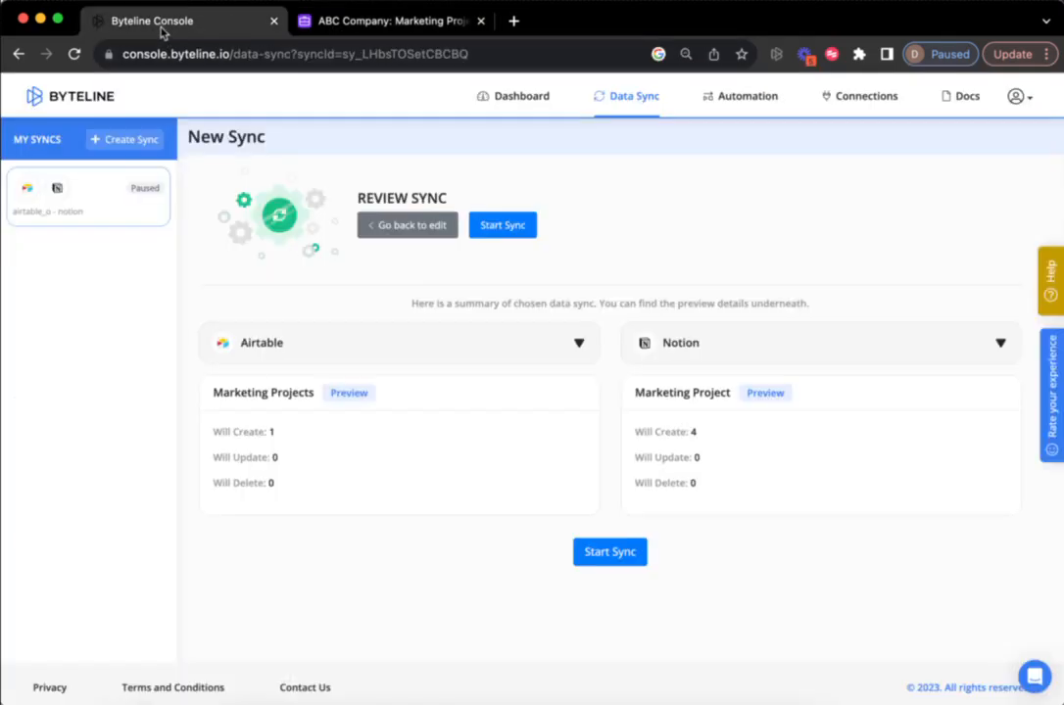
left_click(618, 552)
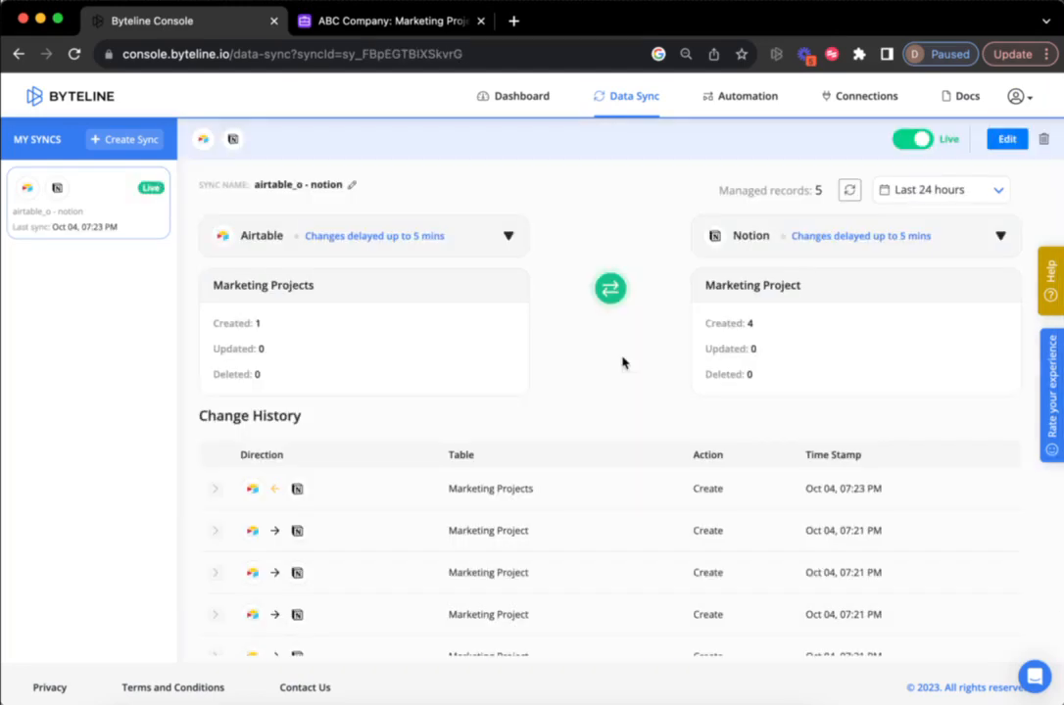
- Expand the change history entry for the record created from Notion in Airtable's Marketing Projects table
scroll(501, 427, "down", 2)
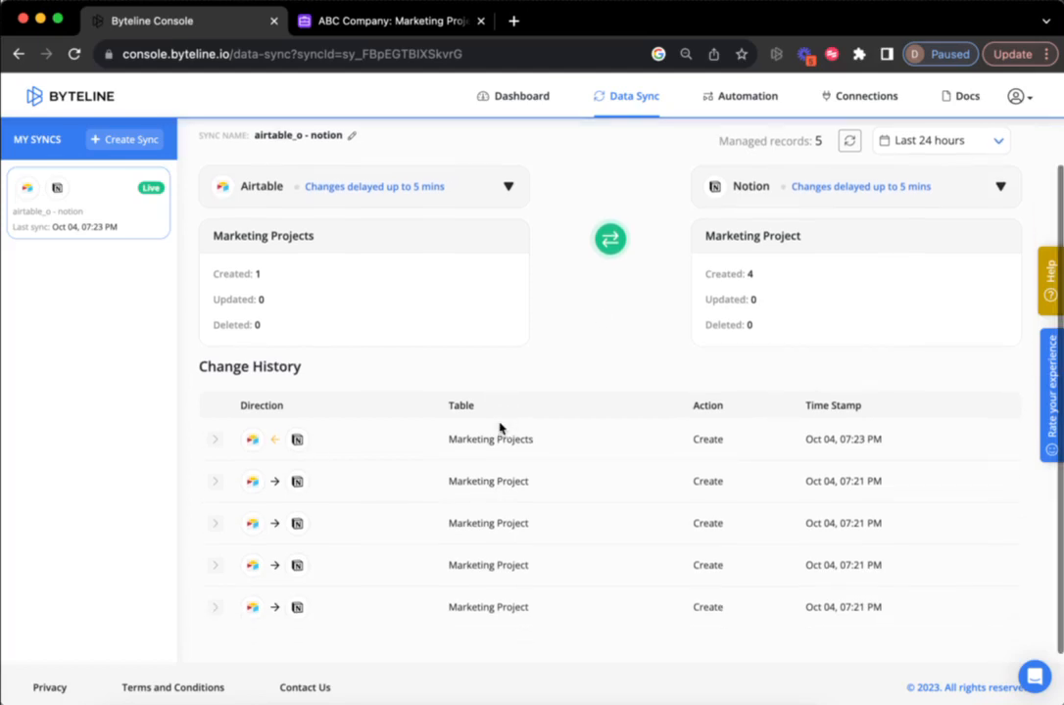
left_click(215, 439)
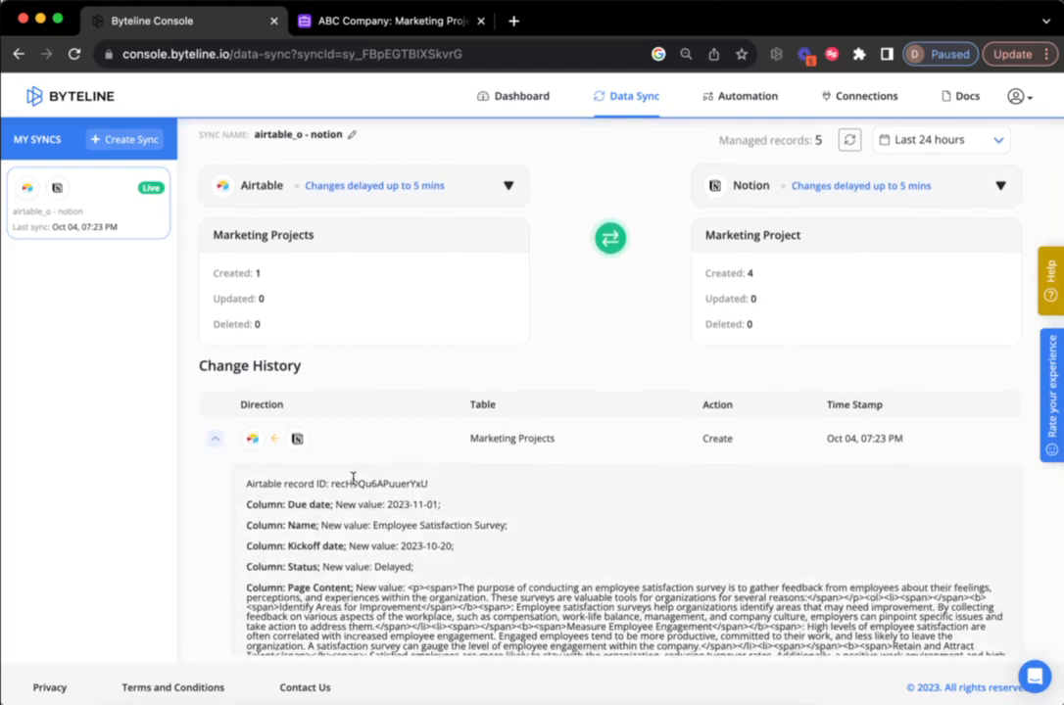
- Read the synced column values in the expanded change history entry and check them against the Employee Satisfaction Survey record in Airtable
scroll(351, 477, "down", 5)
scroll(352, 481, "down", 3)
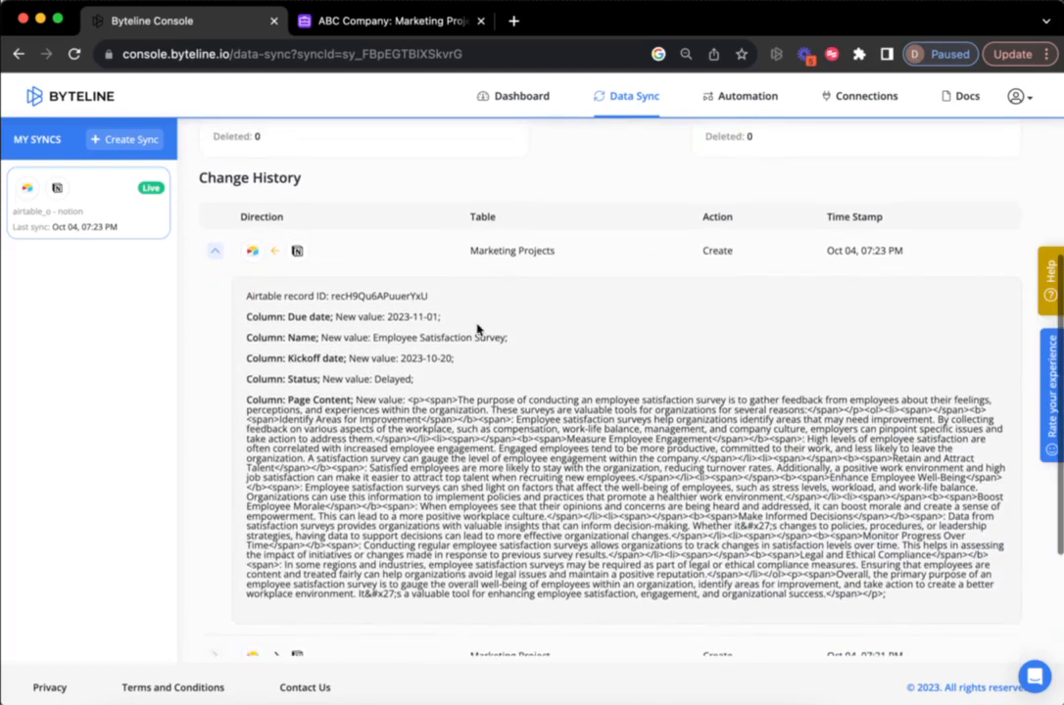
left_click(392, 21)
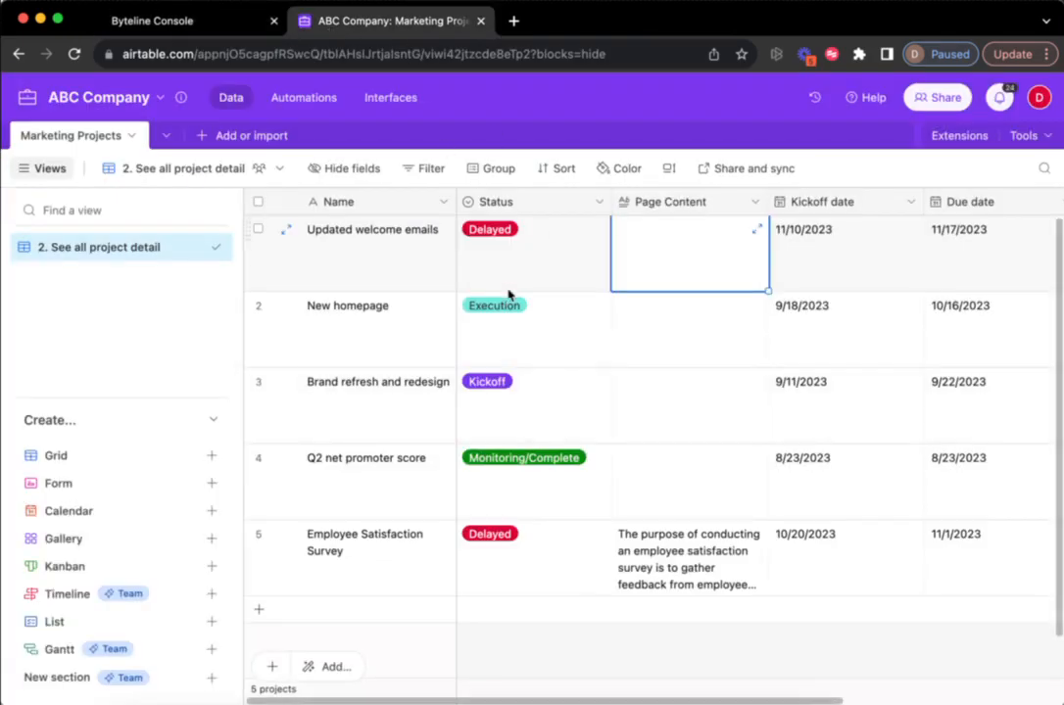
left_click(364, 566)
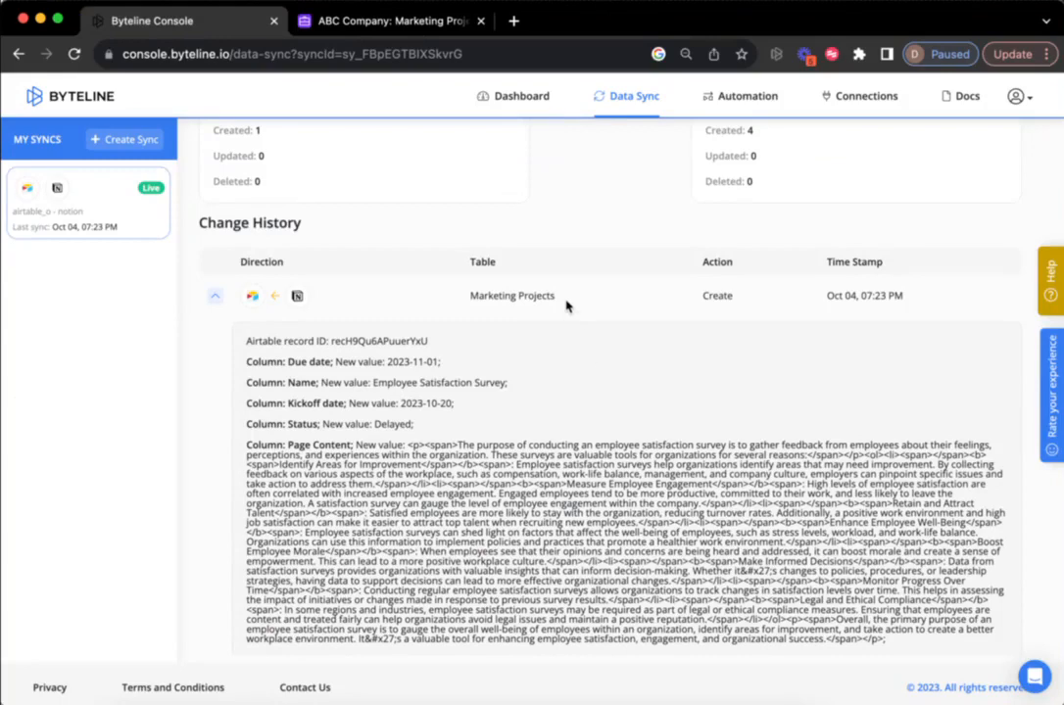
- Return to the Byteline console and review the sync's change history and the created, updated and deleted records for both tables
scroll(566, 307, "up", 1)
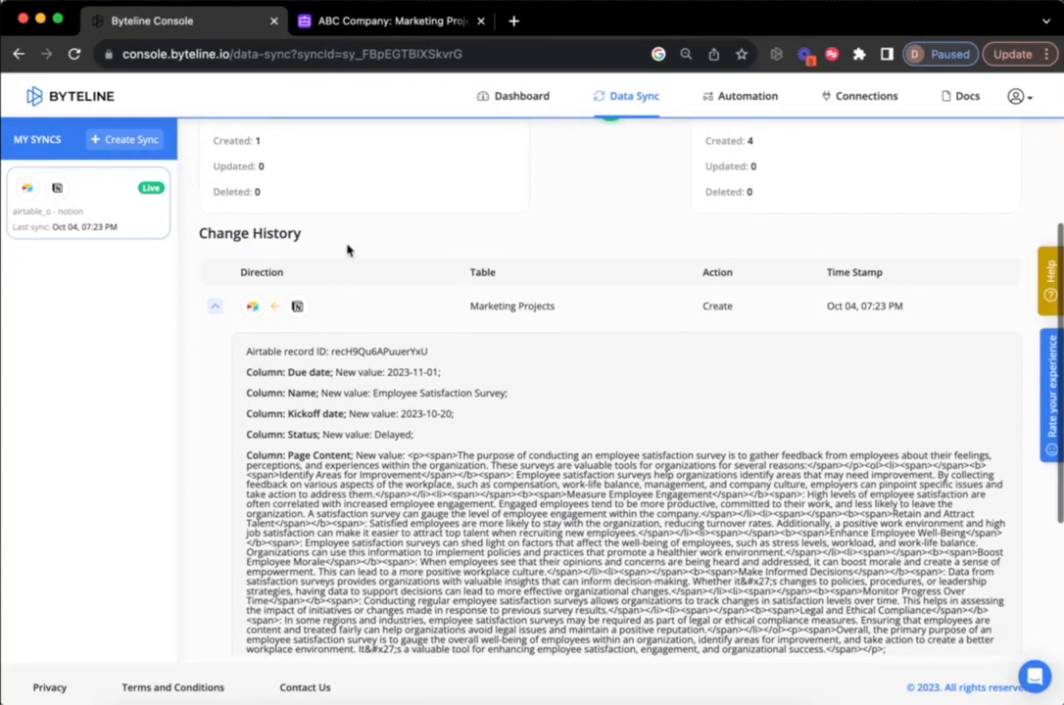
scroll(428, 274, "down", 3)
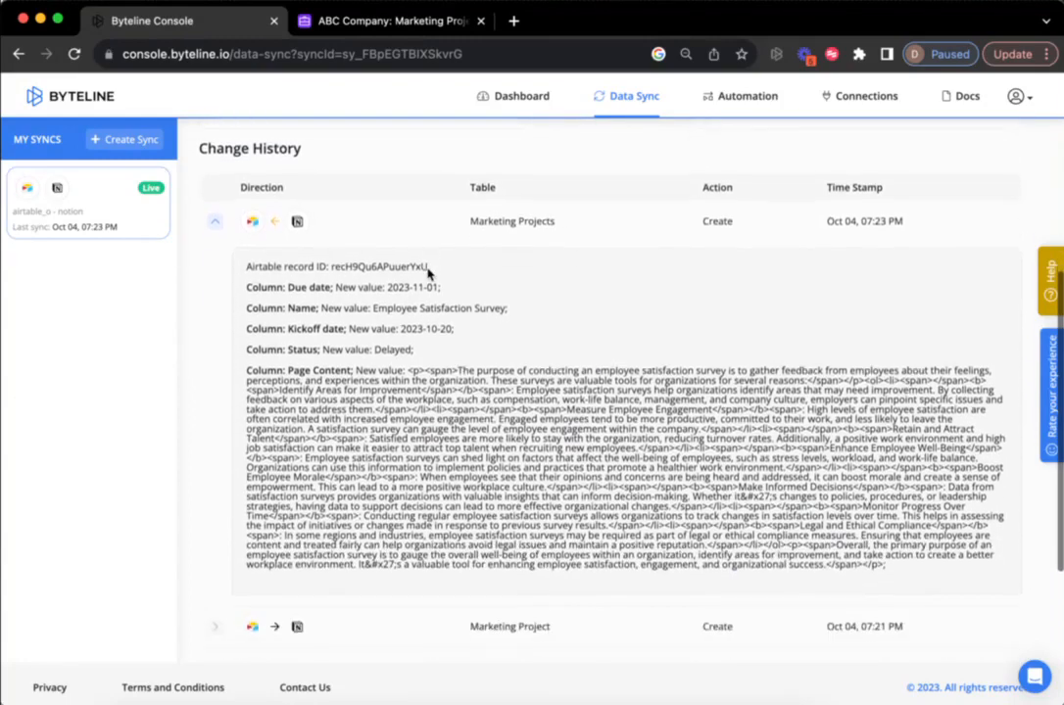
scroll(427, 269, "up", 9)
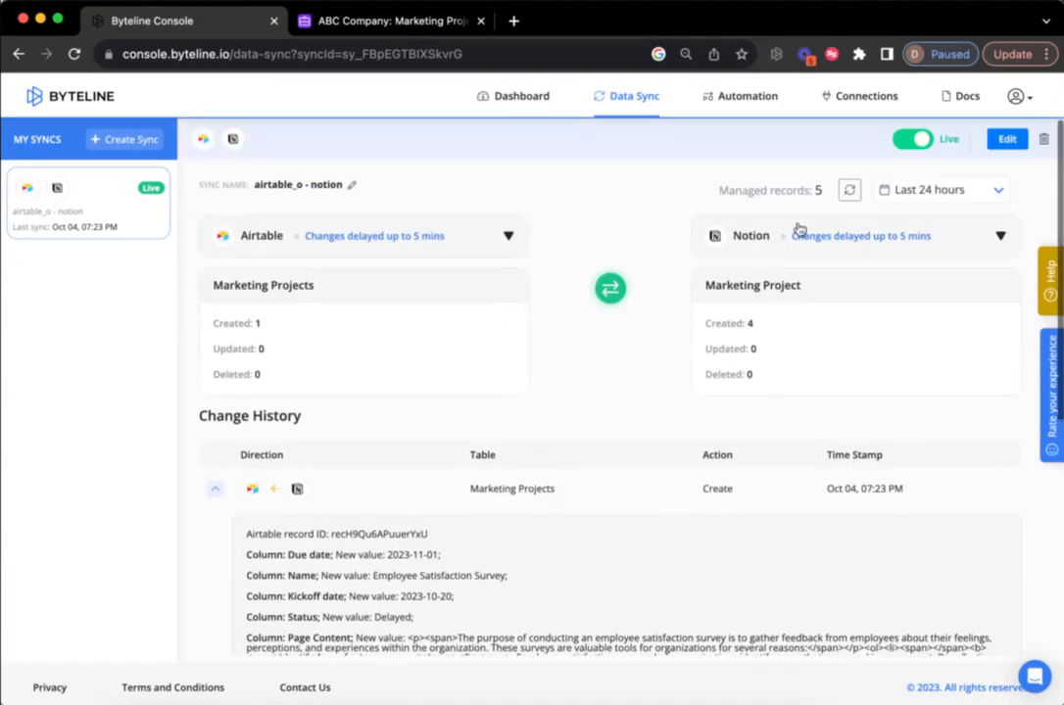